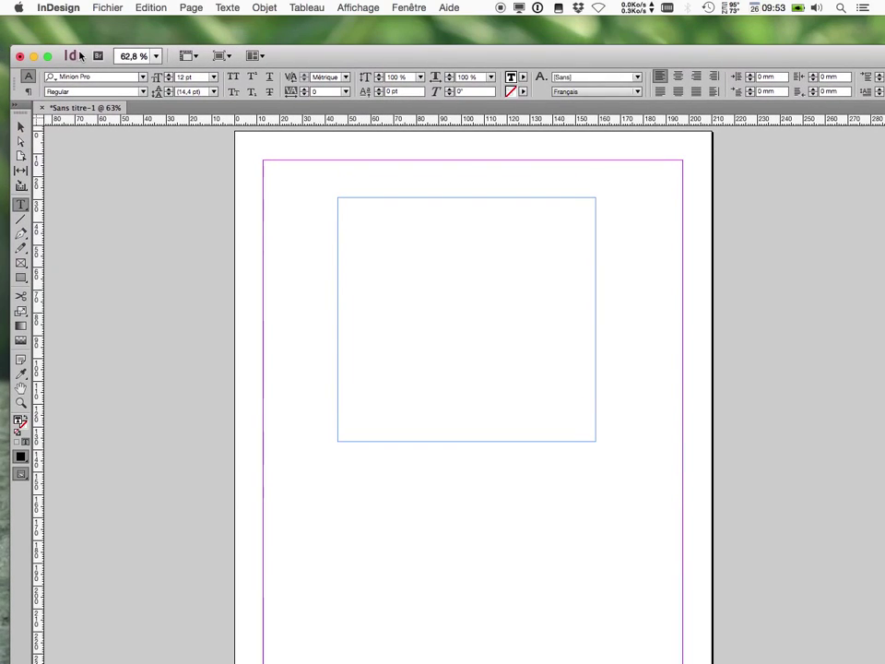
Step: Fill the empty two-column text frame with placeholder text
left_click(49, 57)
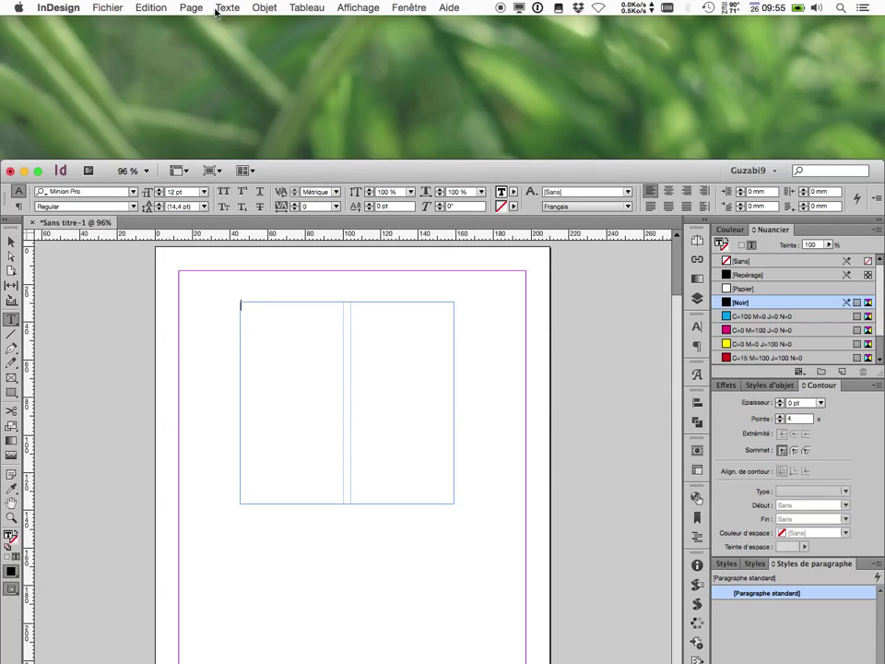
left_click(242, 6)
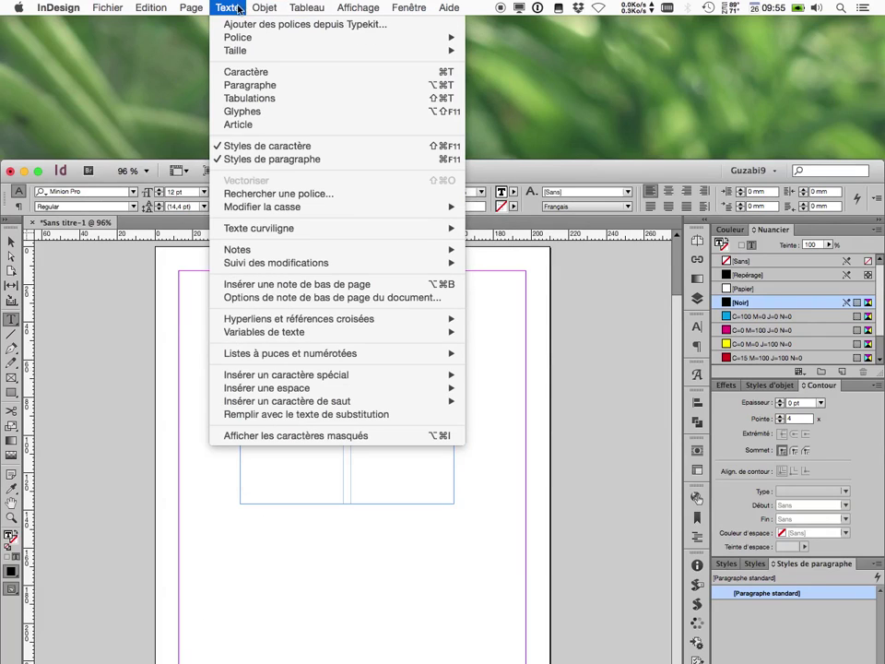
left_click(258, 414)
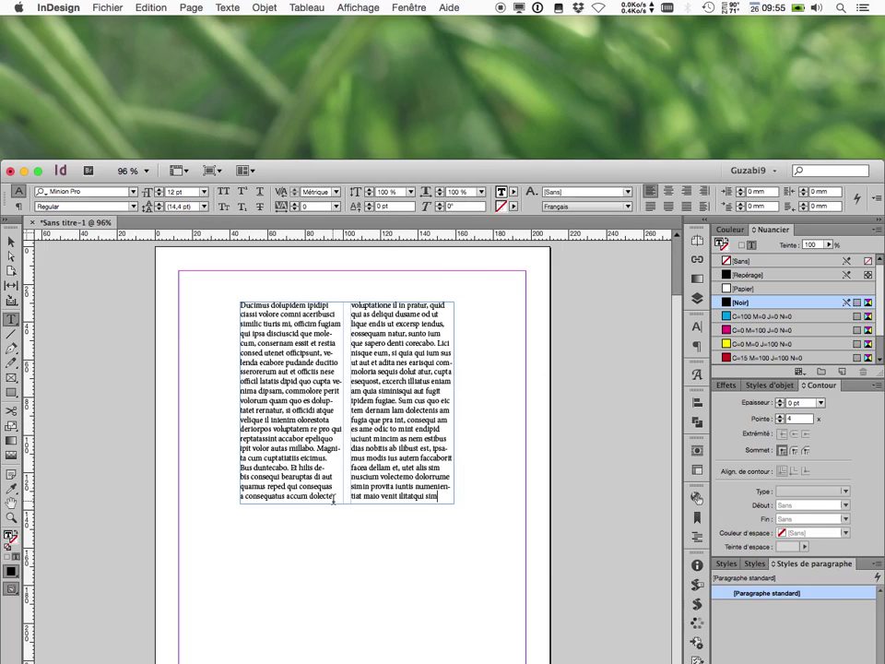
Step: Set the last-line right indent of all the placeholder text to 3 mm
key("super+a")
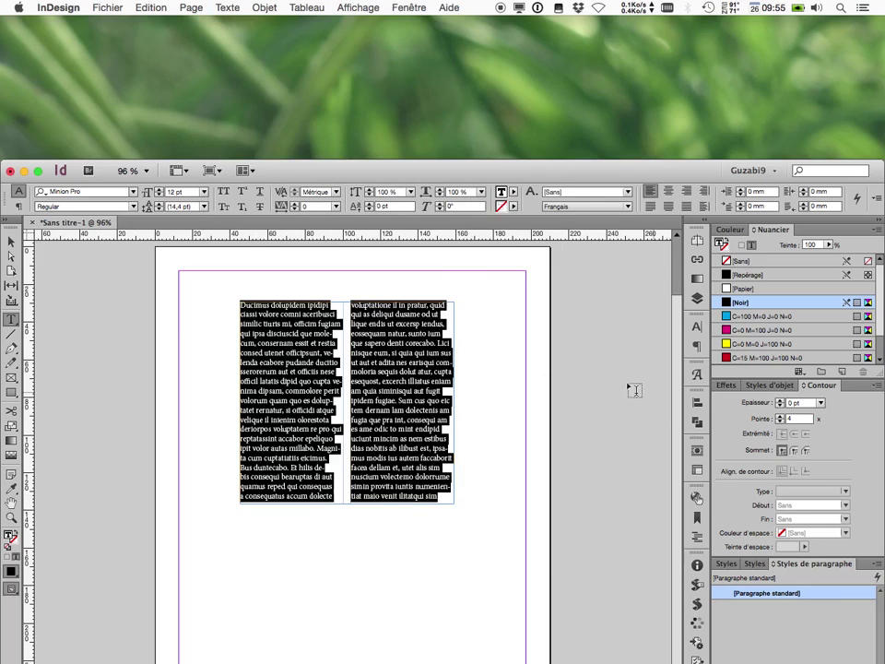
left_click(803, 204)
left_click(803, 203)
left_click(803, 204)
Step: Start a new paragraph after "quamus reped qui consequas" and capitalize its first letter so it begins "A consequatus"
left_click(334, 481)
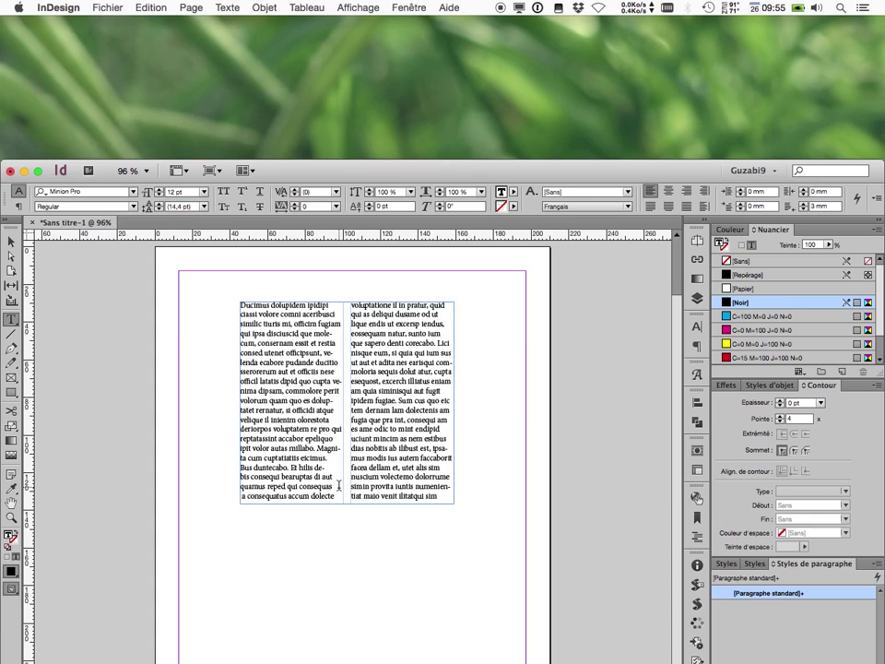
key("shift+Right")
type("A")
Step: Reset the last-line right indent of all the text to 0 mm
key("super+a")
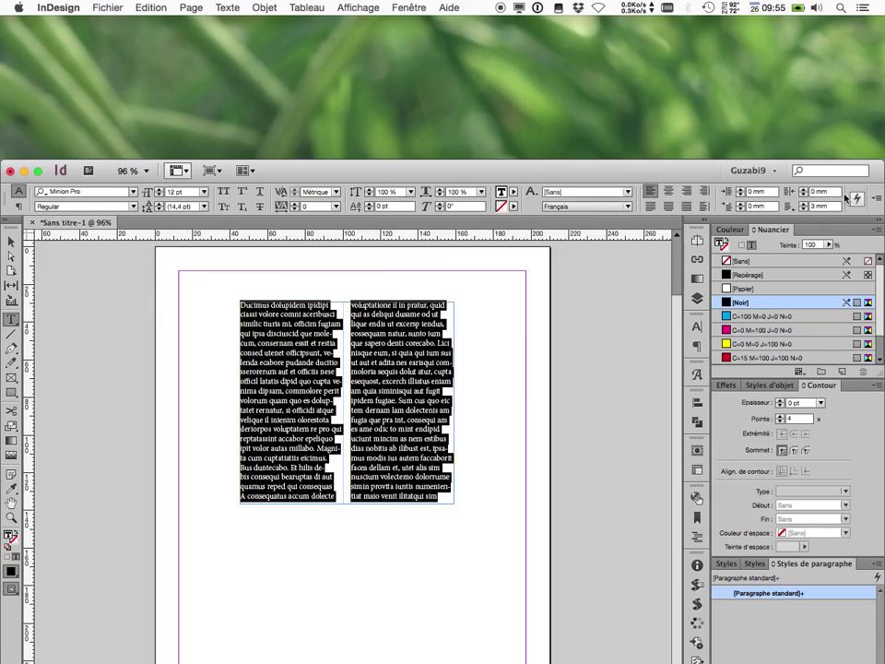
left_click(803, 203)
key("super+z")
key("super+z")
key("super+z")
key("super+z")
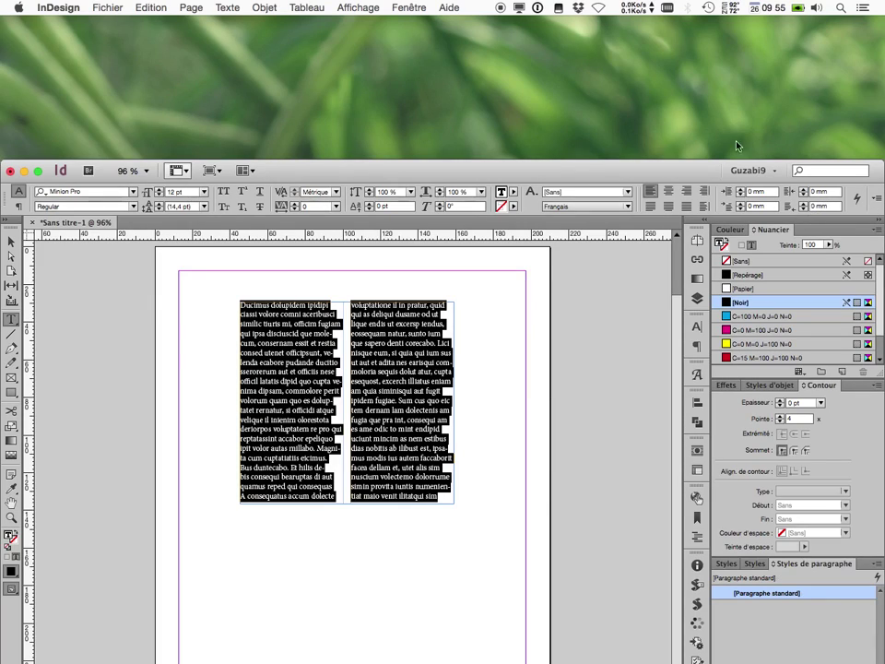
Step: Set the space after each paragraph of the selected text to 4 mm
left_click(18, 206)
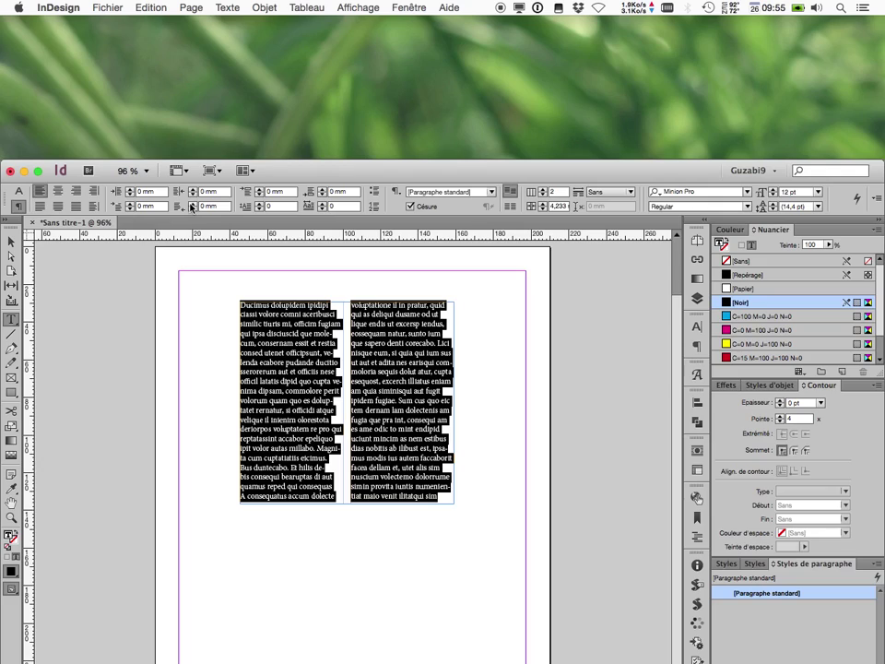
left_click(322, 188)
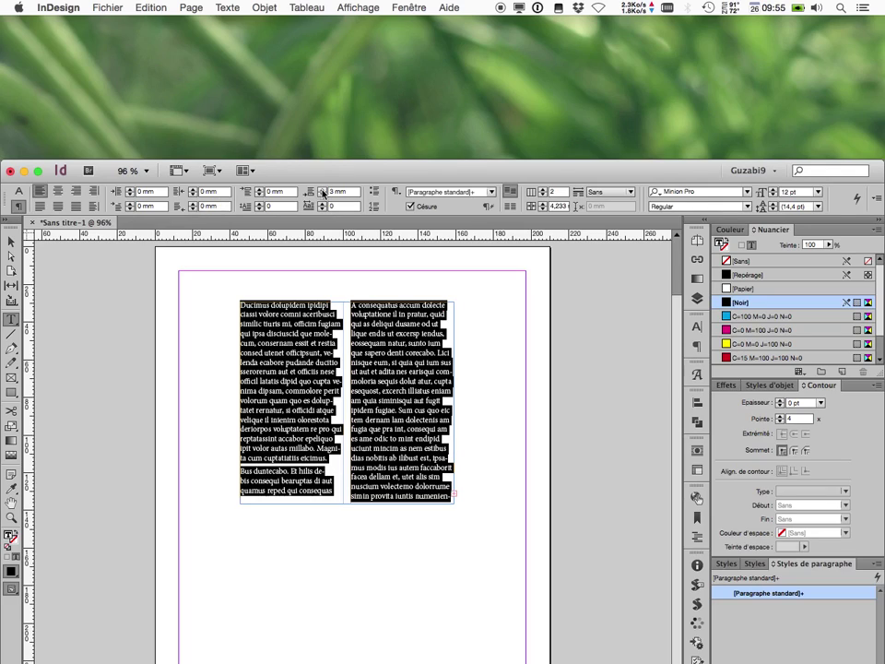
left_click(323, 191)
left_click(323, 191)
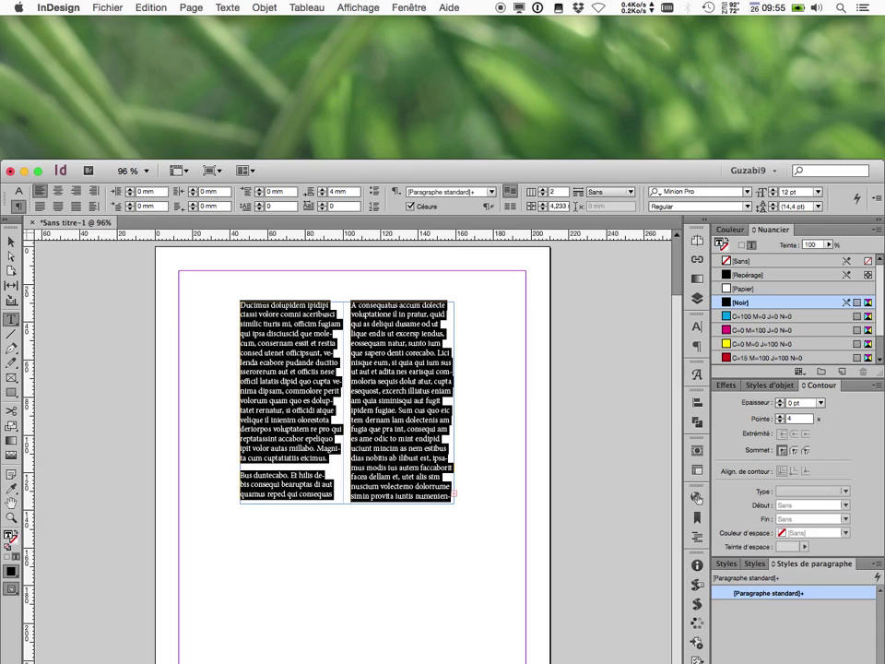
left_click(874, 200)
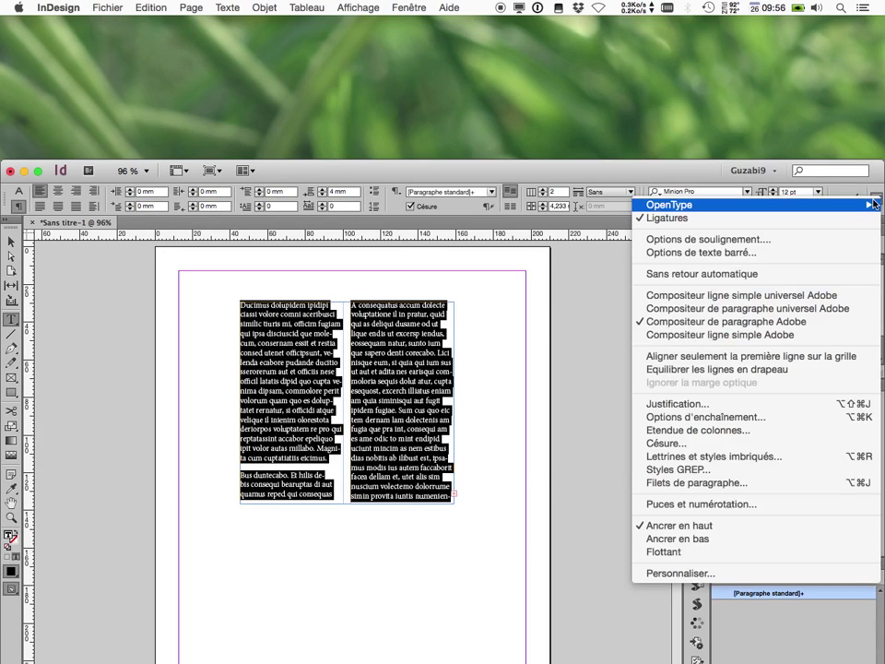
mouse_move(874, 203)
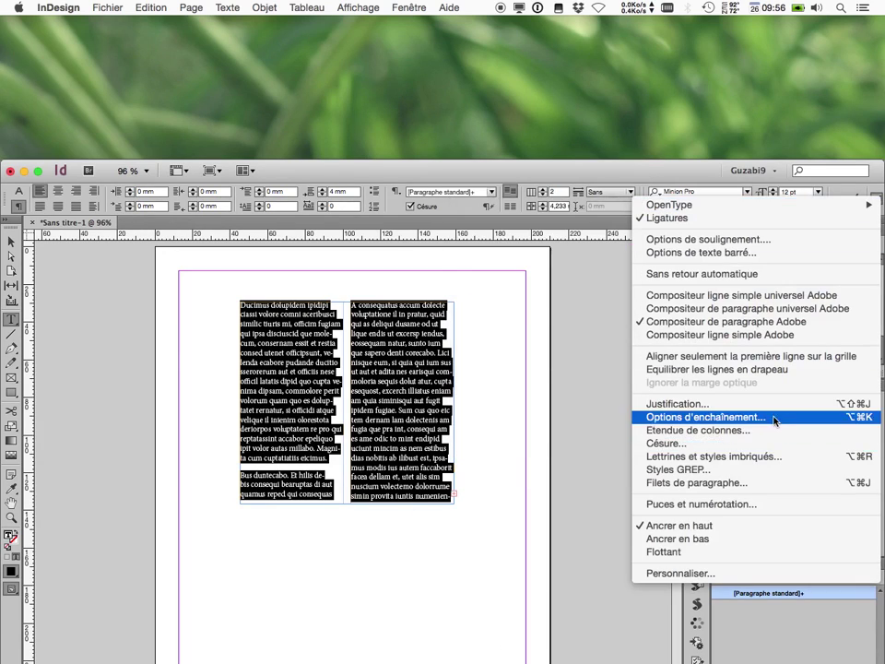
left_click(774, 417)
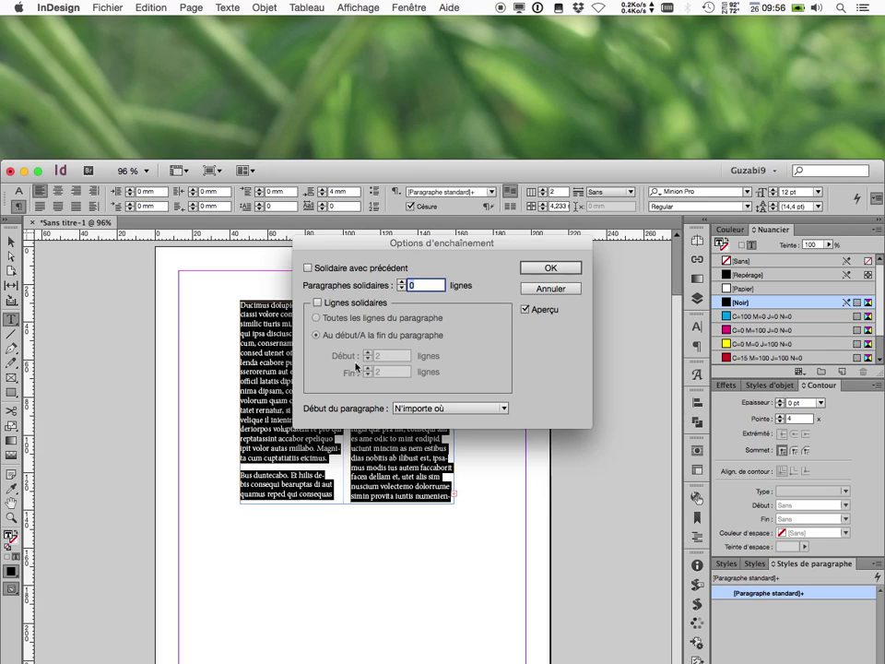
left_click(566, 288)
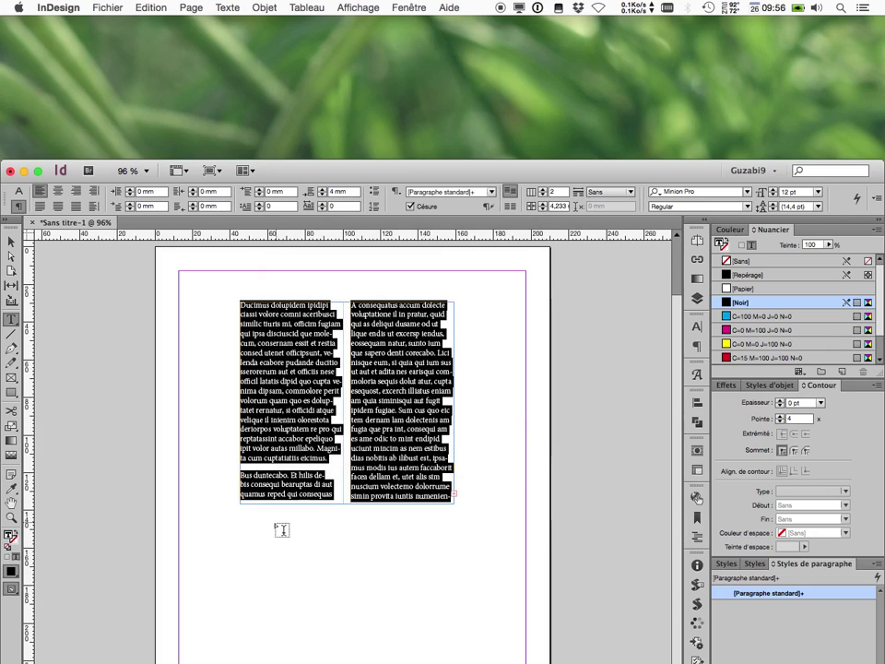
Step: Add filler text starting with "xdty" to the end of the first paragraph, and justify all the text with last lines aligned left
left_click(339, 458)
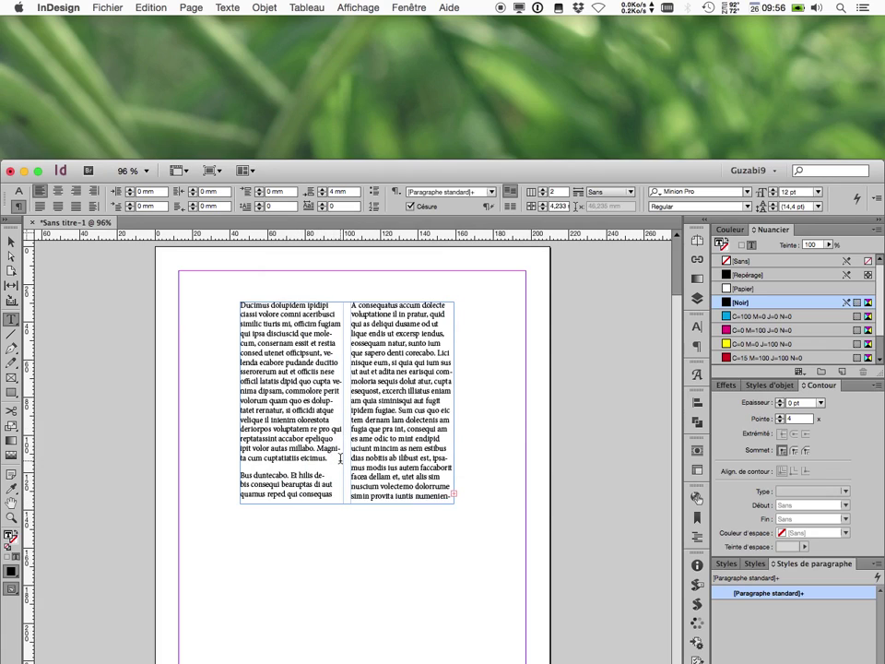
type("xdty utttykytkytk")
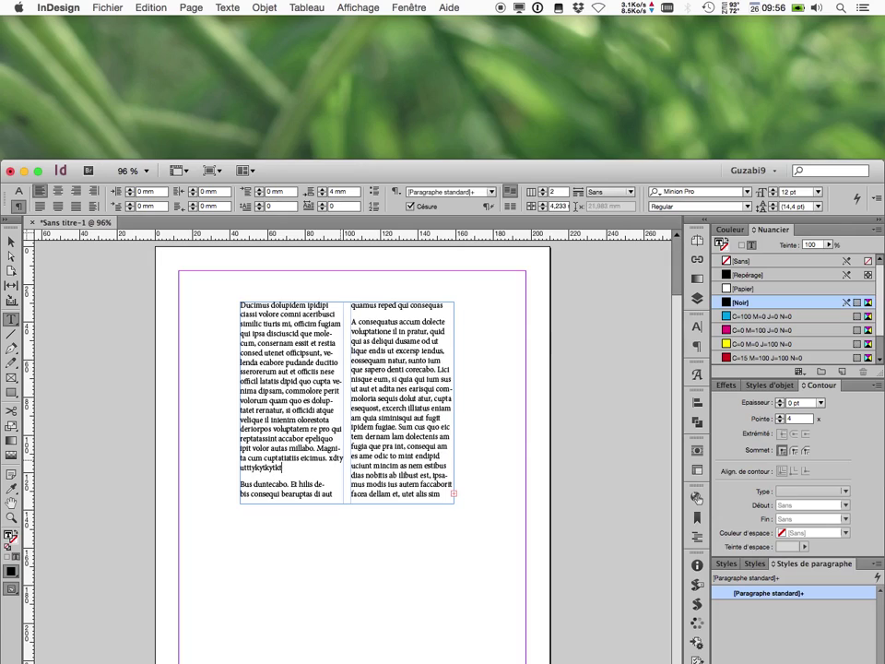
type("tkuikytktyk æ")
key("super+a")
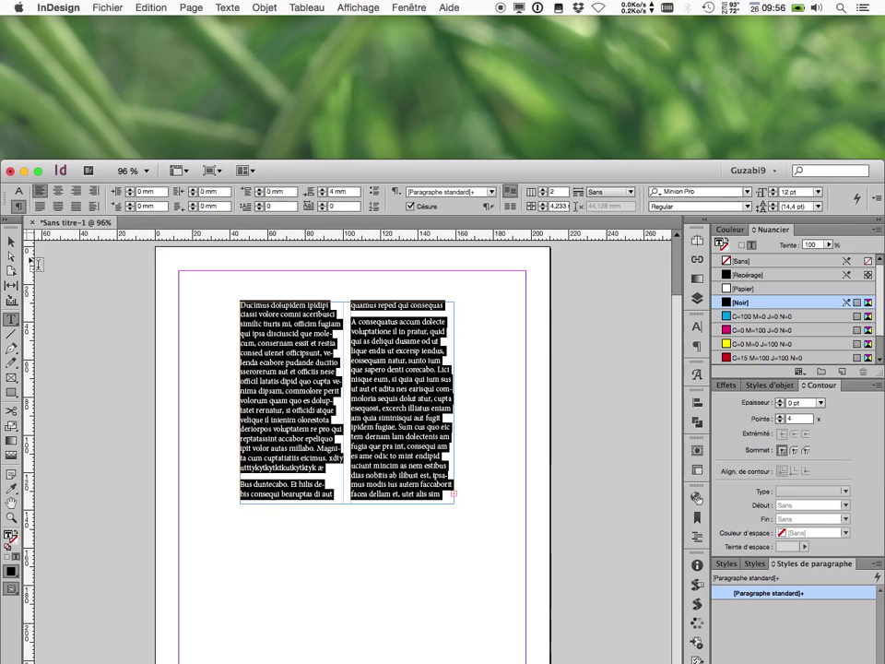
left_click(40, 207)
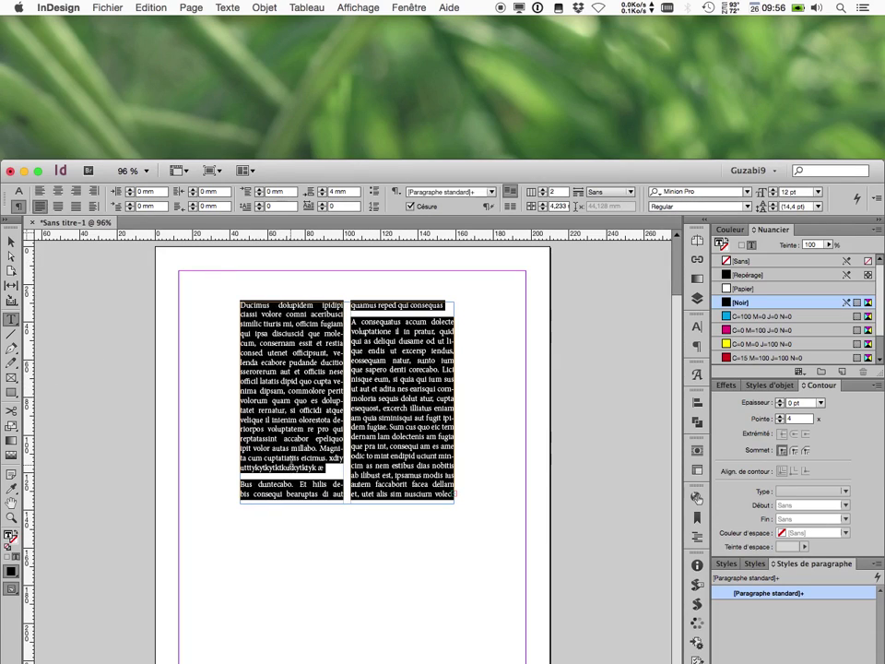
Step: Extend the first paragraph with more filler text, from "yilu iluyy" on, until a single short line runs over into the second column
left_click(331, 467)
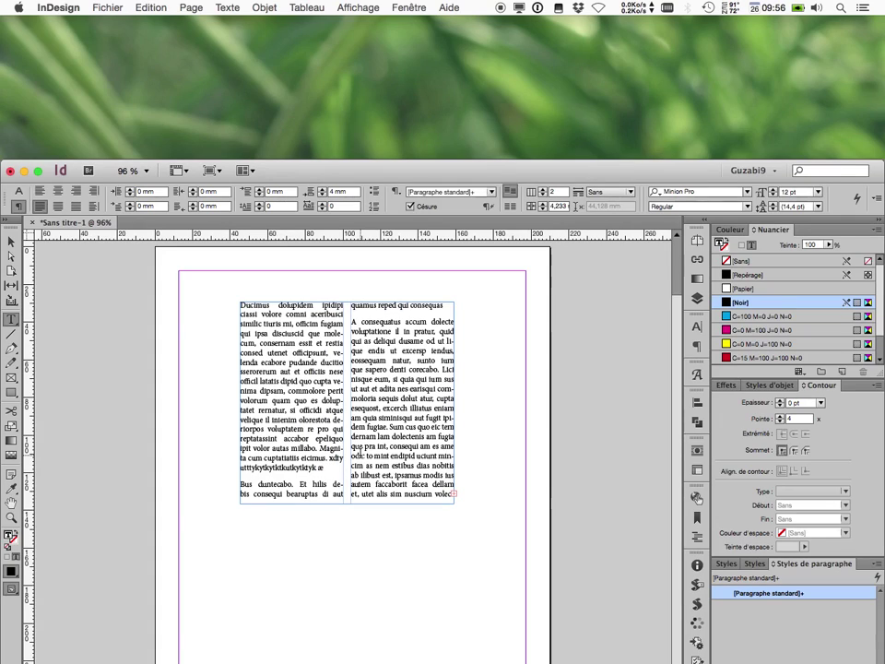
type("yilu iluyy liyl")
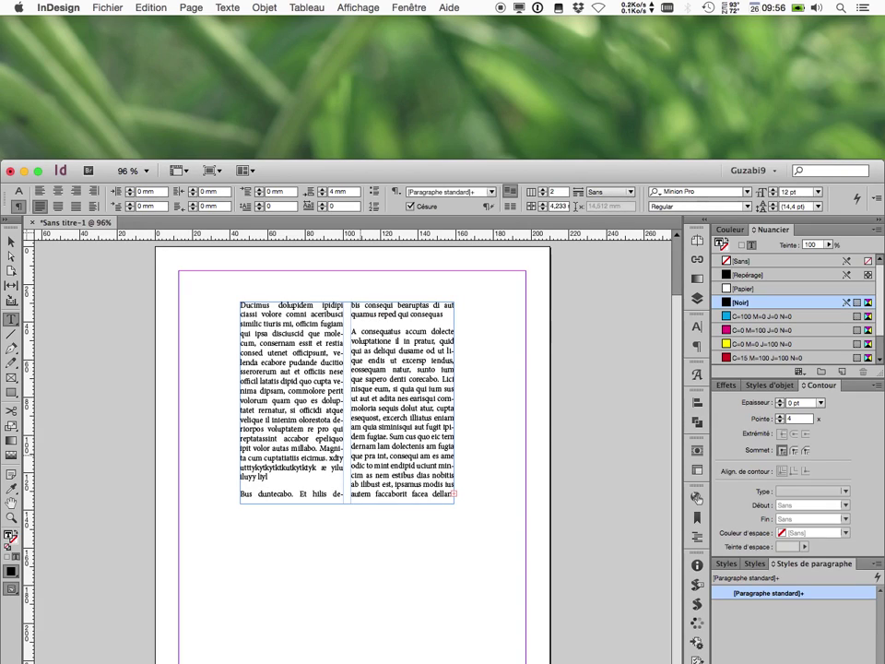
type("liyl liuy iuy iuoyoiuy uiy uoyioy ioyi y")
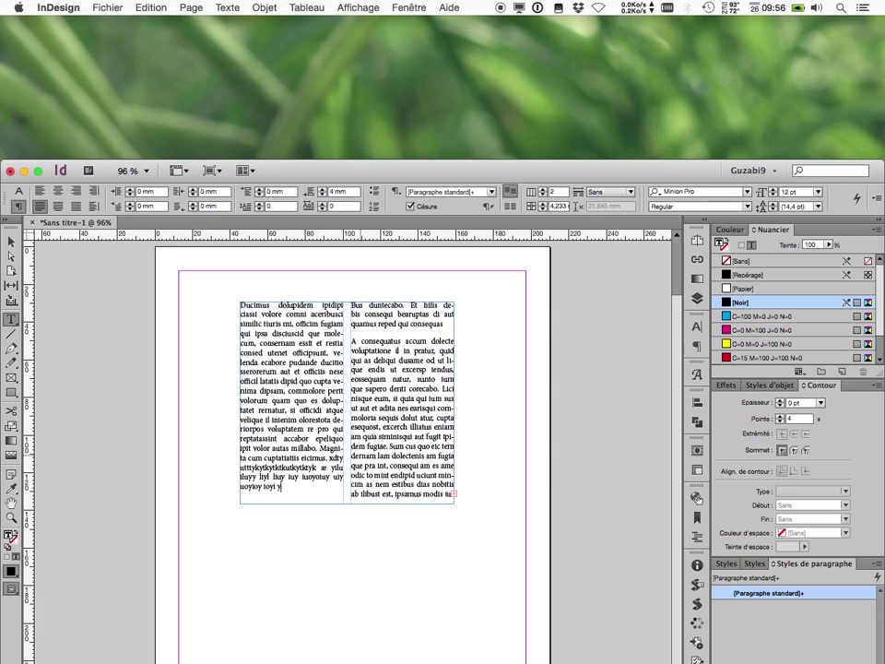
type("ioyo iyo youiy iuoyio yi yioyi")
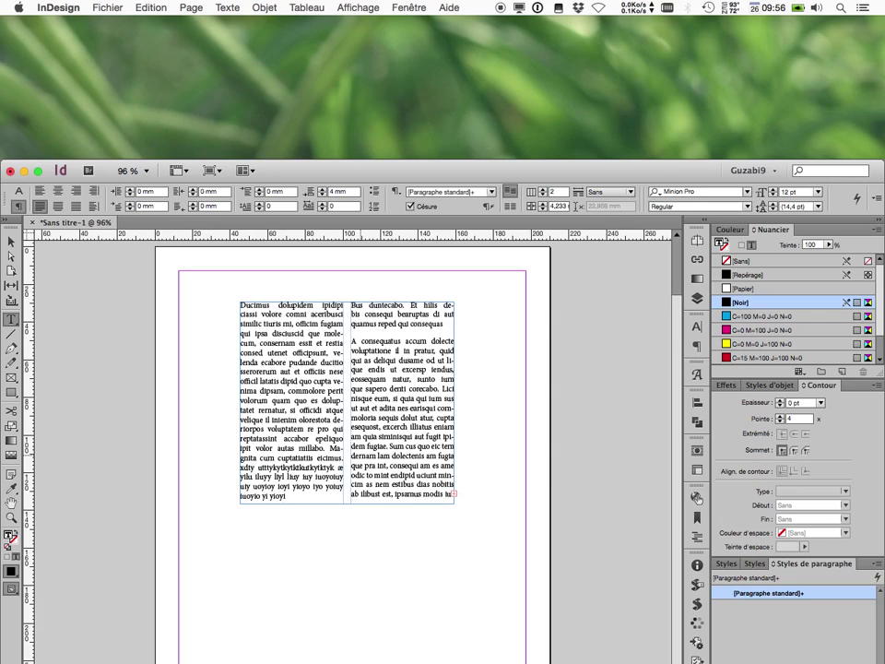
type(" oyioyoiy u y yyo")
type("yuiyiyo")
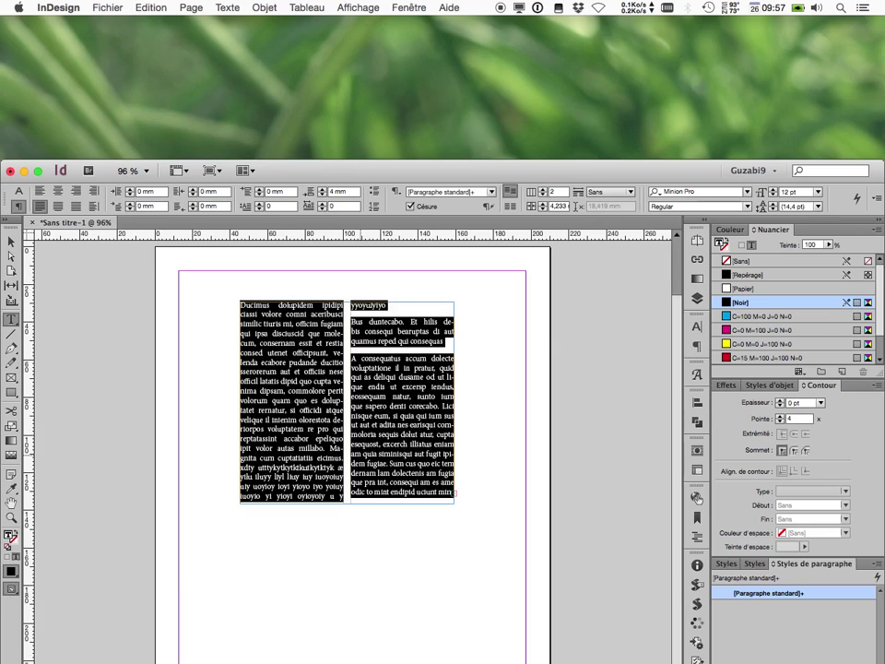
Step: Enable Lignes solidaires in the Options d'enchaînement of all the text, keeping 2 lines together at paragraph start and end
key("super+a")
left_click(876, 195)
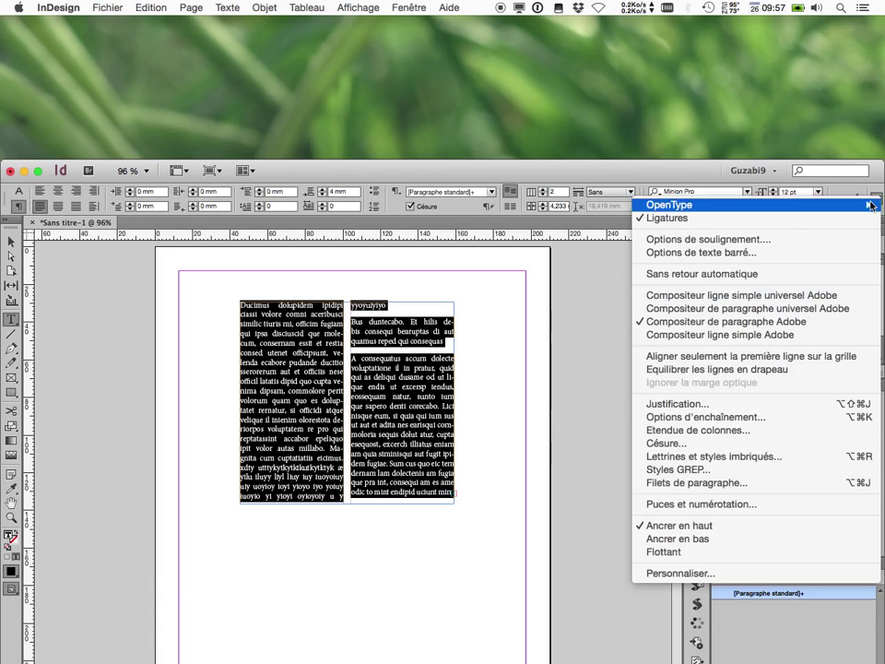
left_click(828, 417)
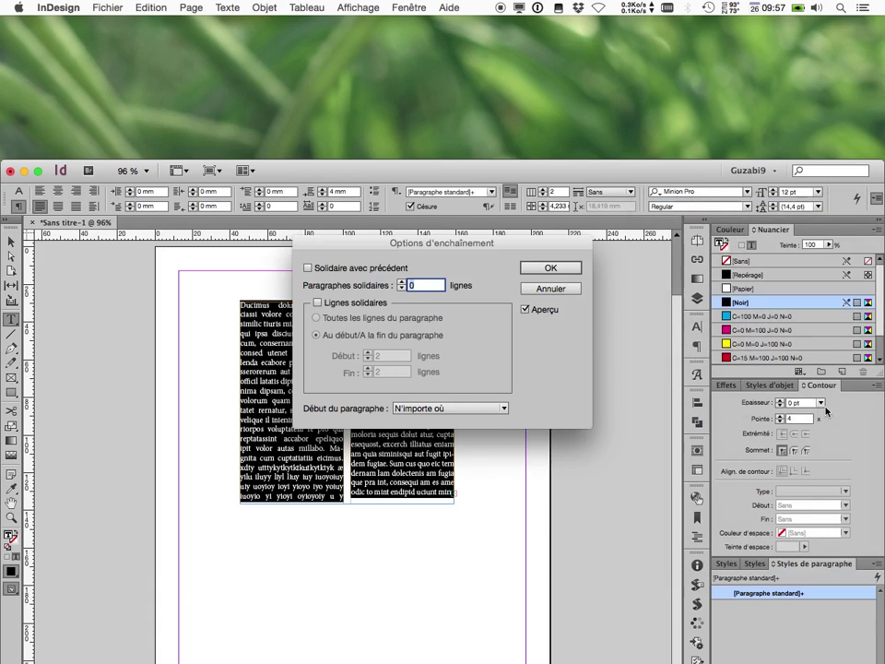
left_click_drag(459, 245, 654, 280)
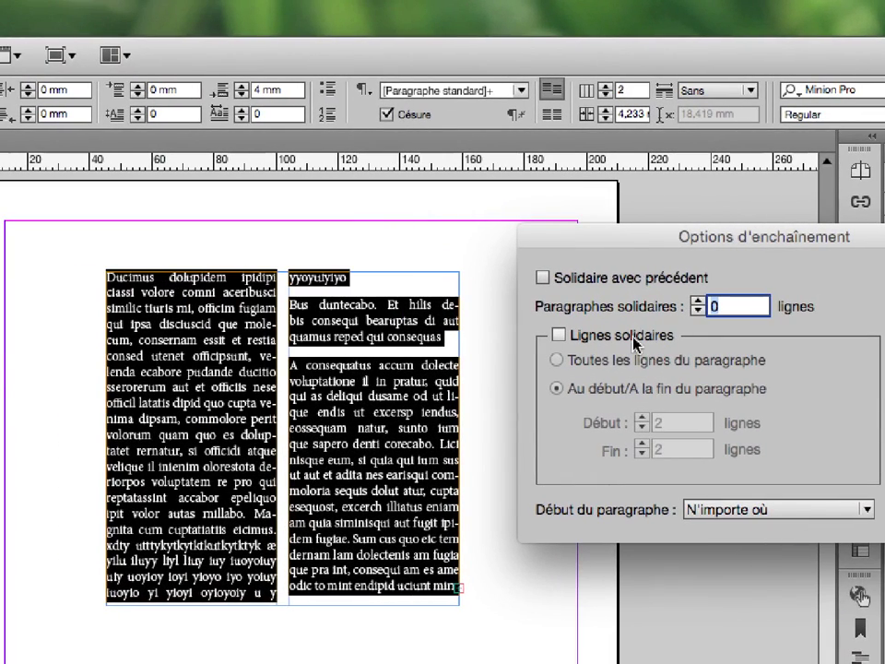
left_click_drag(638, 237, 609, 274)
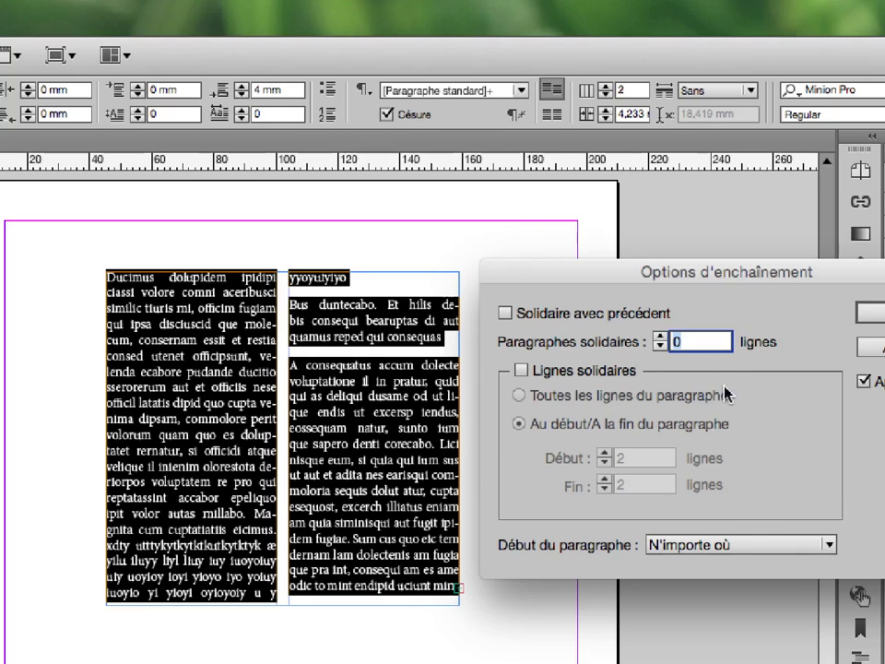
left_click(542, 377)
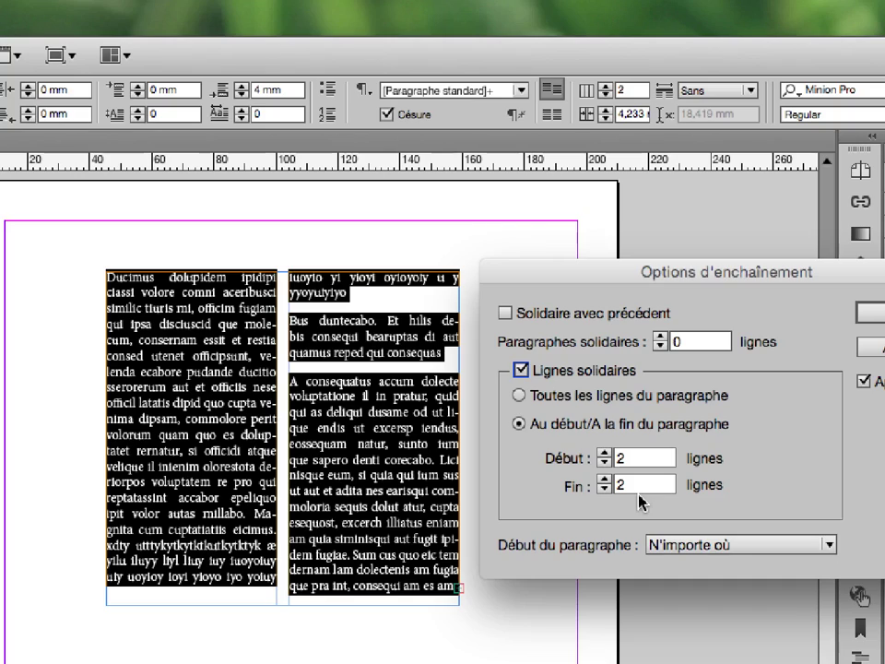
Step: Toggle Lignes solidaires off and on to compare the previewed text flow, then leave it off and close the options
left_click(576, 376)
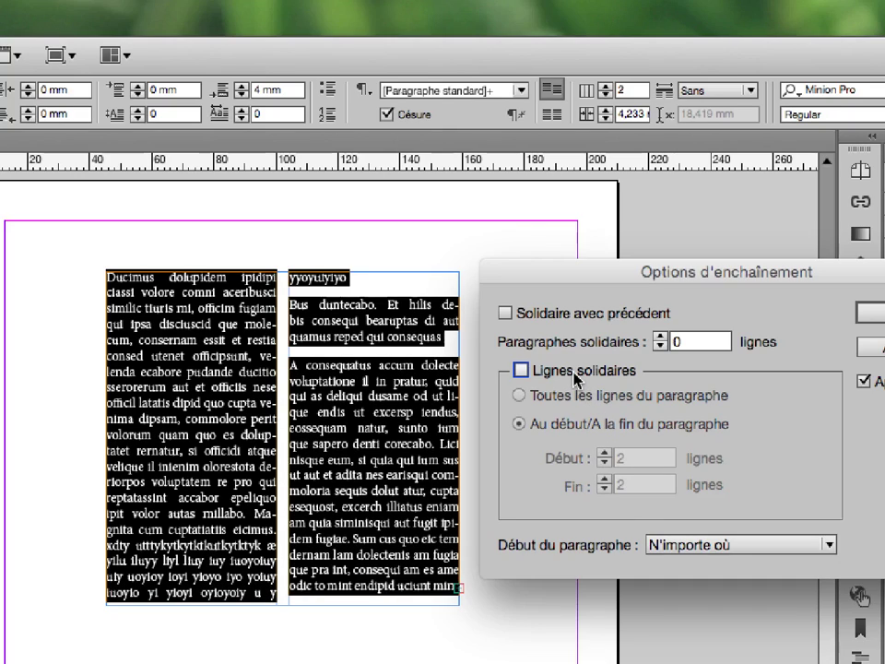
left_click(576, 376)
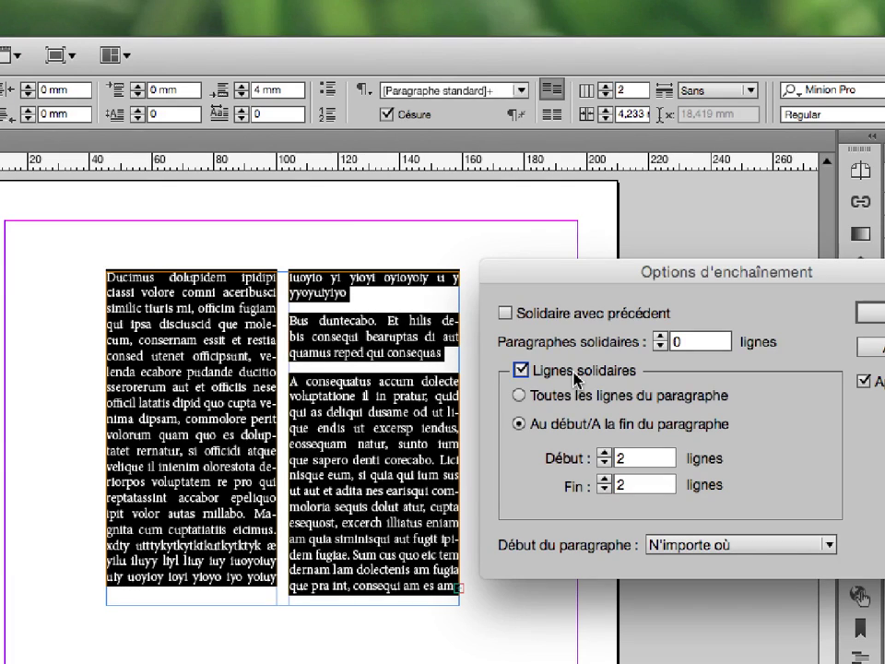
left_click(576, 376)
left_click(576, 376)
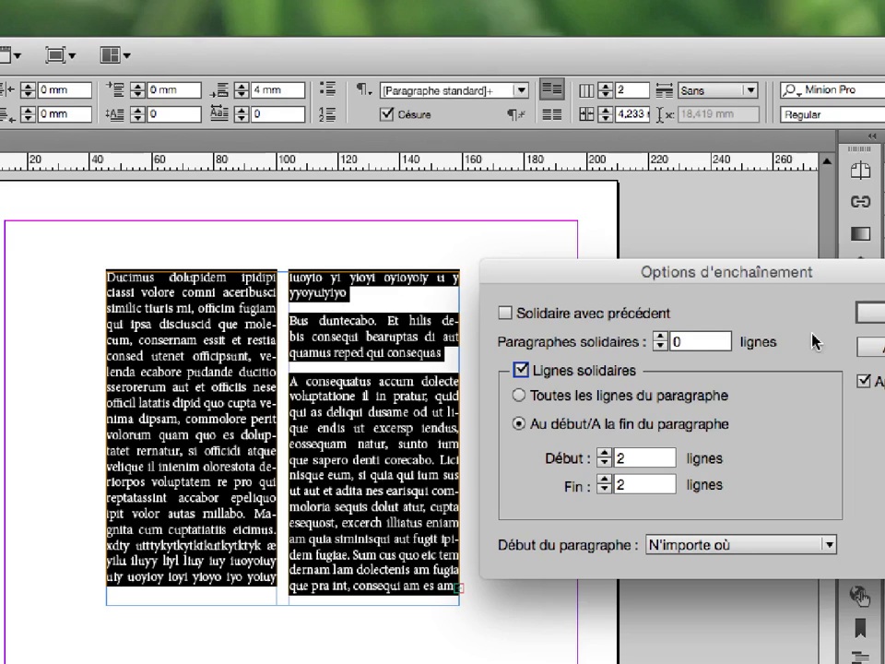
left_click(520, 369)
left_click(870, 313)
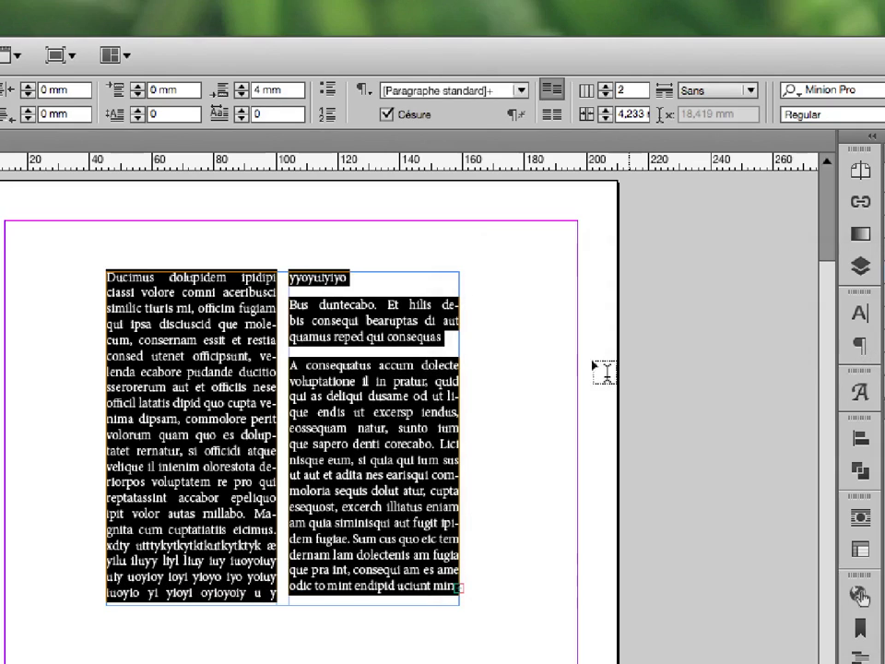
Step: Delete the filler text at the end of the first paragraph, from "yyoyuiyiyo" in the second column back to "iuoyio"
left_click(416, 282)
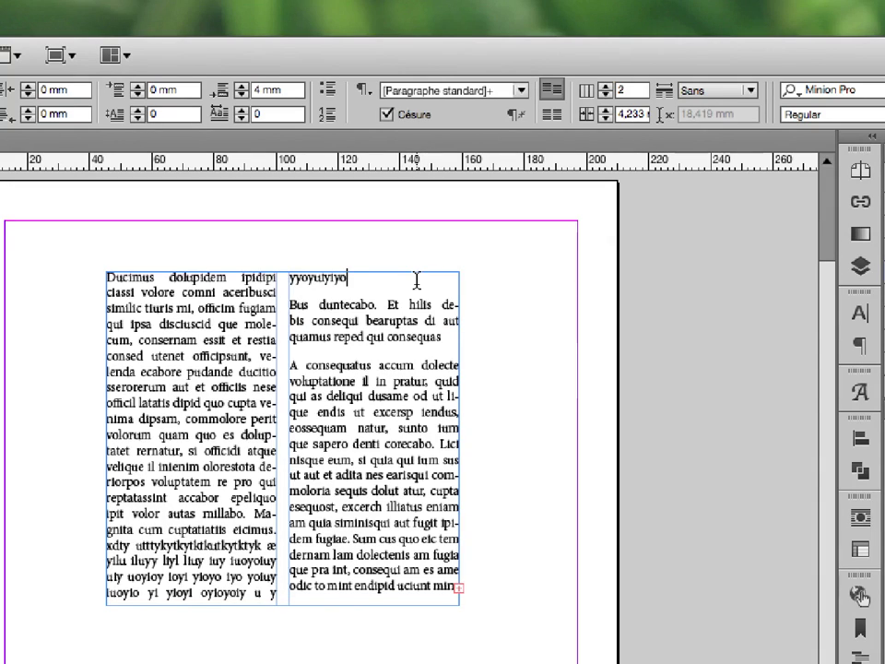
key("BackSpace")
key("BackSpace")
key("BackSpace")
key("BackSpace")
key("BackSpace")
key("BackSpace")
key("BackSpace")
key("BackSpace")
key("BackSpace")
key("BackSpace")
key("BackSpace")
key("BackSpace")
key("BackSpace")
key("BackSpace")
key("BackSpace")
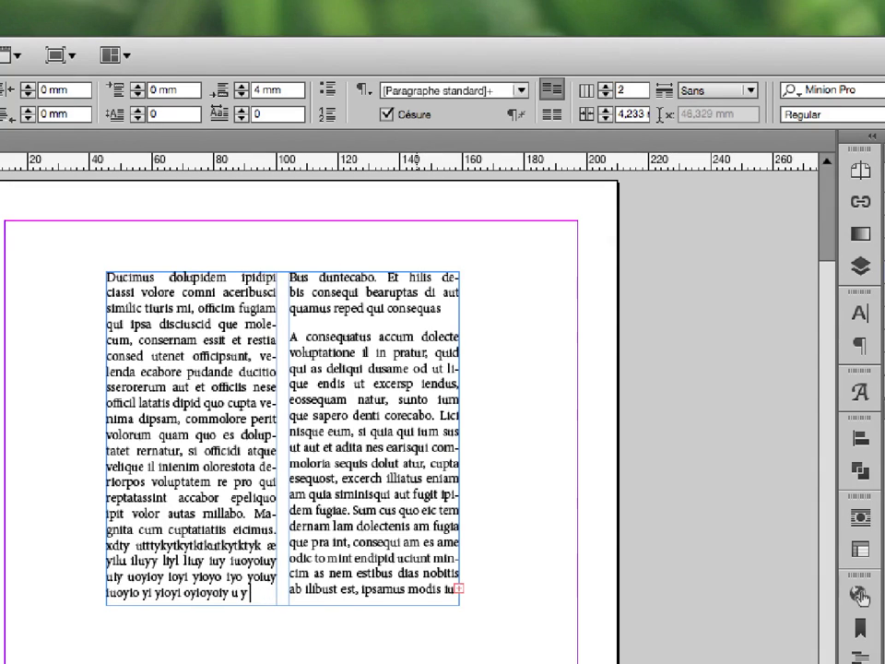
key("BackSpace")
key("BackSpace")
key("BackSpace")
key("BackSpace")
key("BackSpace")
key("BackSpace")
key("BackSpace")
key("BackSpace")
key("BackSpace")
key("BackSpace")
key("BackSpace")
key("BackSpace")
key("BackSpace")
key("BackSpace")
key("BackSpace")
key("BackSpace")
key("BackSpace")
key("BackSpace")
key("BackSpace")
key("BackSpace")
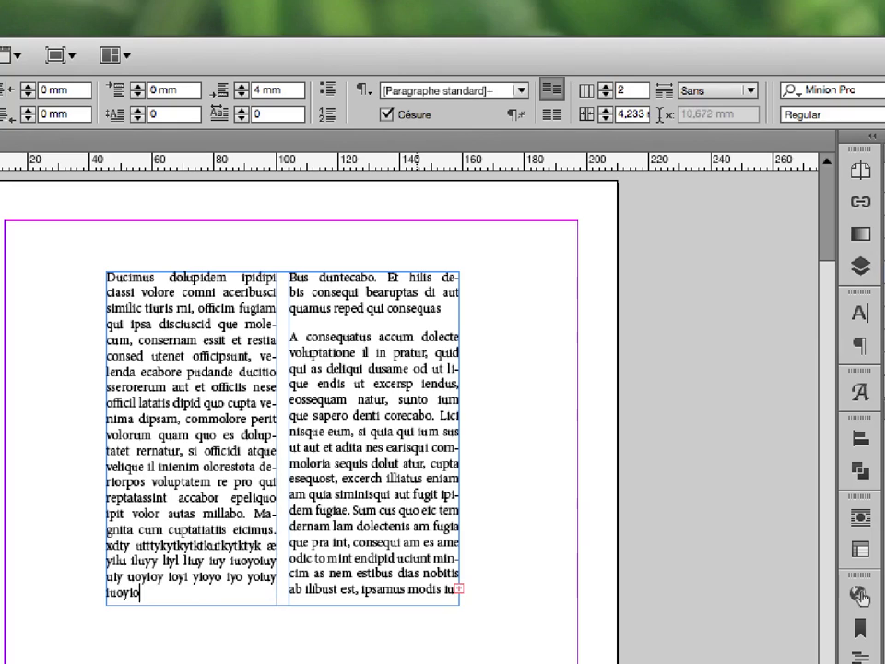
Step: Delete filler text from the end of the first paragraph, back to "uiy", until only the second paragraph's opening line fits in the first column
key("BackSpace")
key("BackSpace")
key("BackSpace")
key("BackSpace")
key("BackSpace")
key("BackSpace")
key("BackSpace")
key("BackSpace")
key("BackSpace")
key("BackSpace")
key("BackSpace")
key("BackSpace")
key("BackSpace")
key("BackSpace")
key("BackSpace")
key("BackSpace")
key("BackSpace")
key("BackSpace")
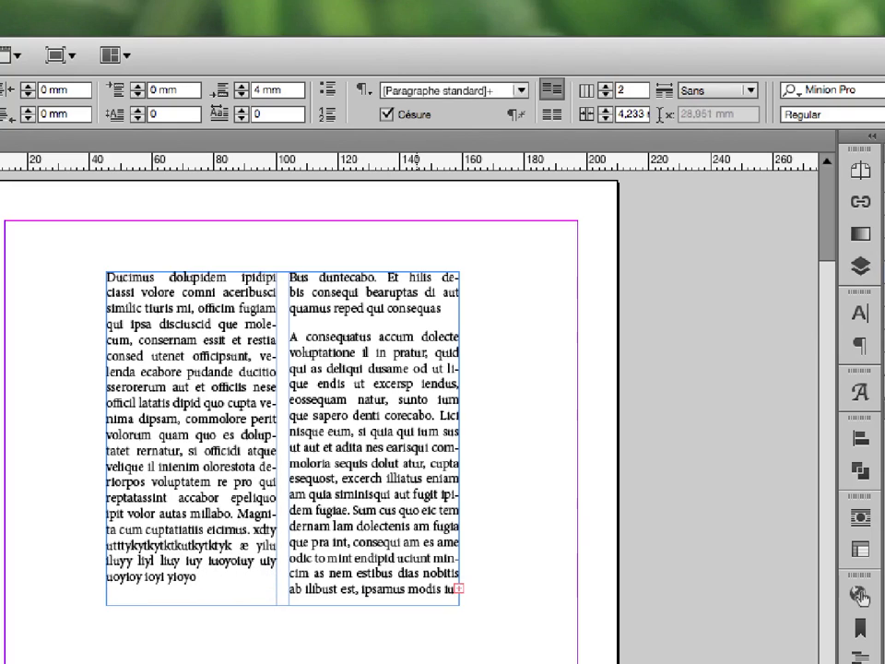
key("BackSpace")
key("BackSpace")
key("BackSpace")
key("BackSpace")
key("BackSpace")
key("BackSpace")
key("BackSpace")
key("BackSpace")
key("BackSpace")
key("BackSpace")
key("BackSpace")
key("BackSpace")
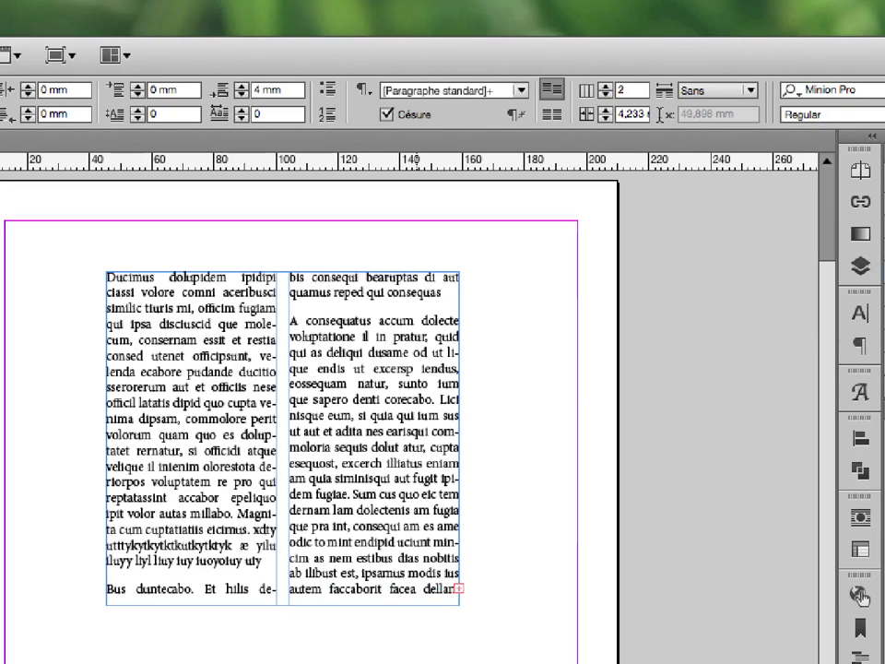
Step: Enable Lignes solidaires in the Options d'enchaînement of all the text, with 2 lines at Début and Fin, and move the dialog fully into view
key("ctrl+a")
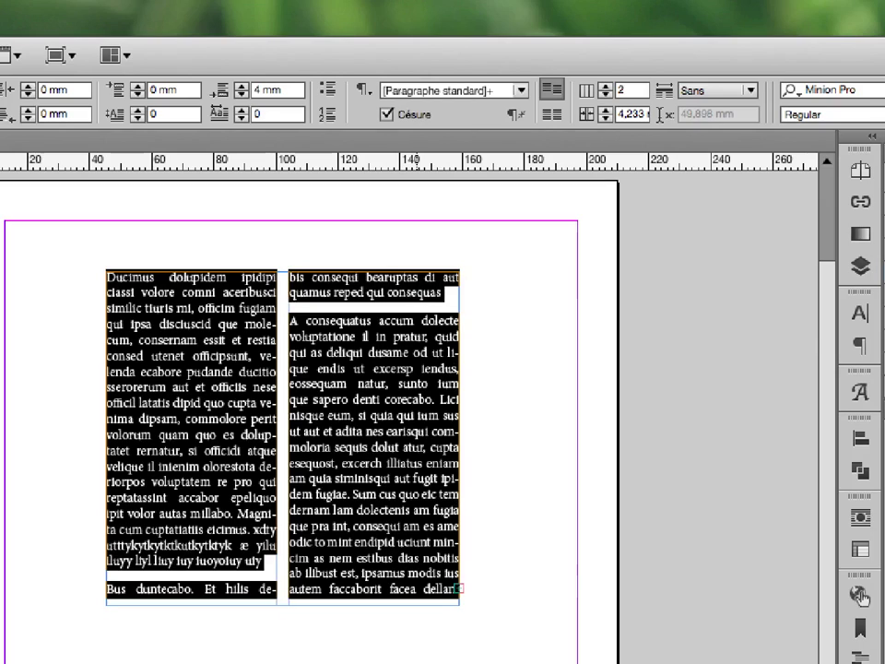
key("ctrl+alt+k")
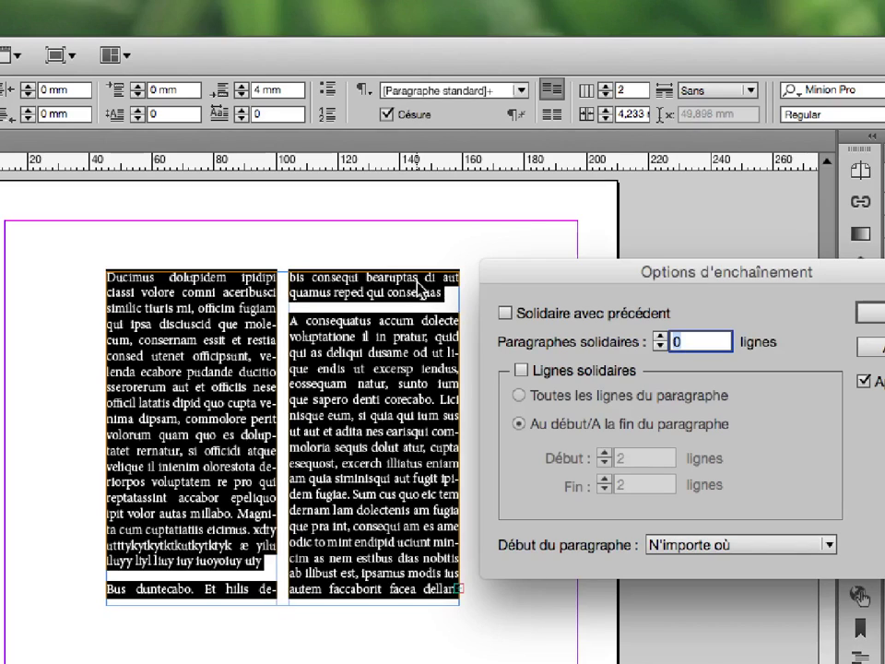
left_click(563, 374)
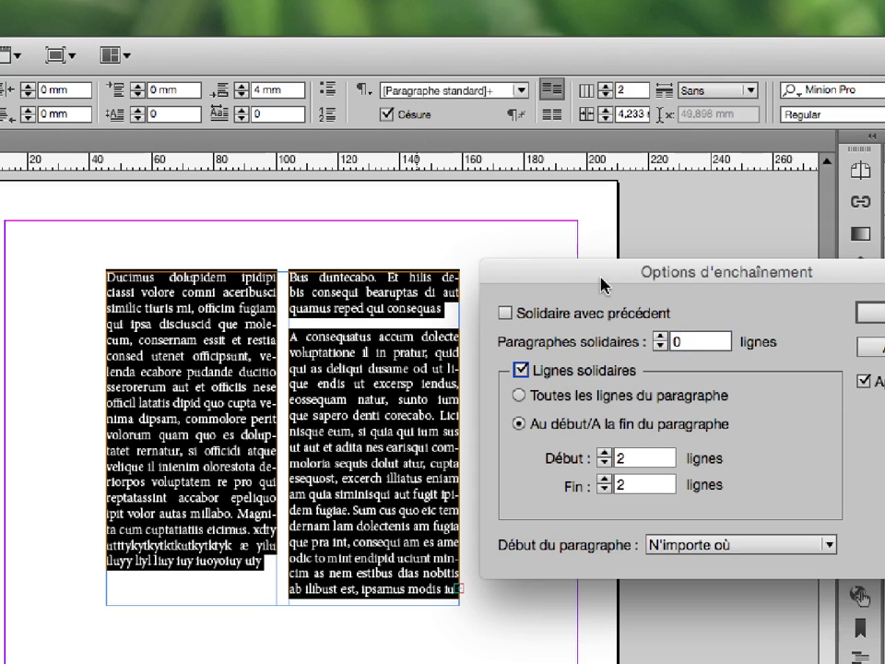
left_click_drag(605, 277, 282, 250)
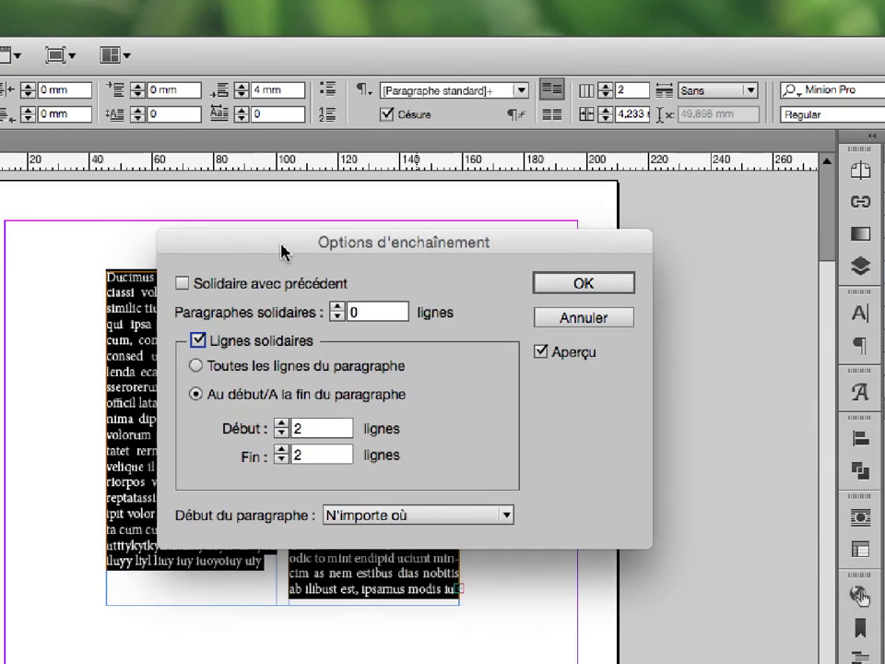